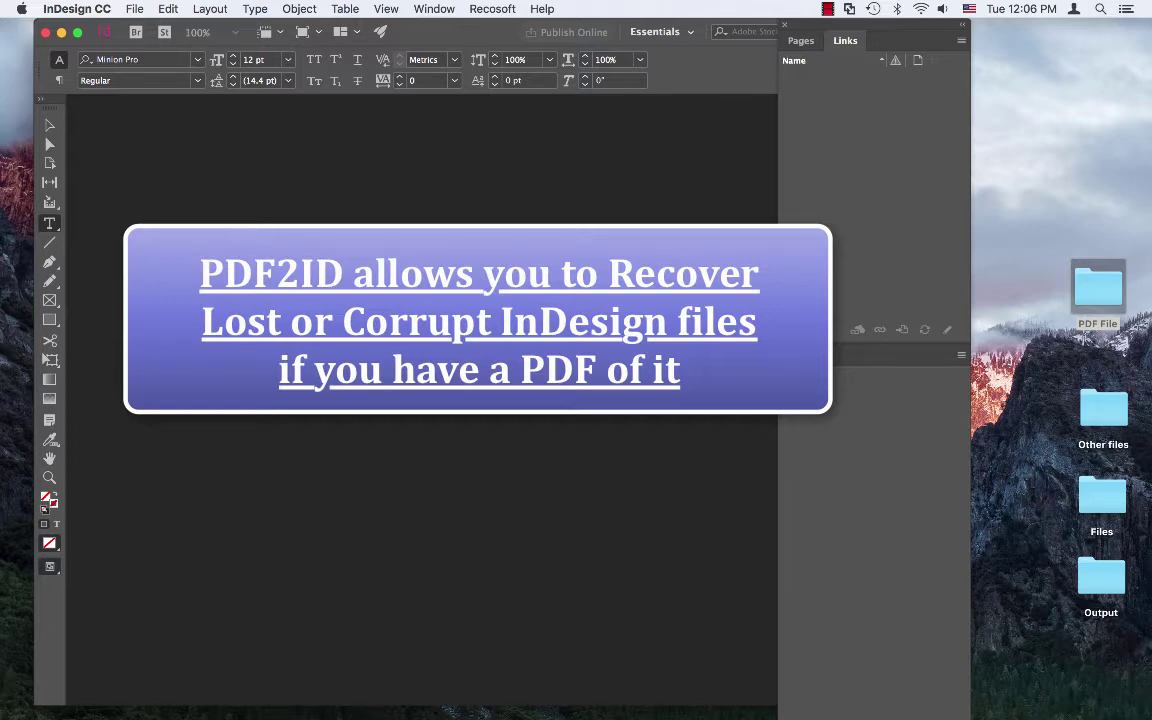
# Start a PDF2ID 'Convert PDF/XPS file' conversion and load all three files from the PDF File folder.
pyautogui.click(493, 8)
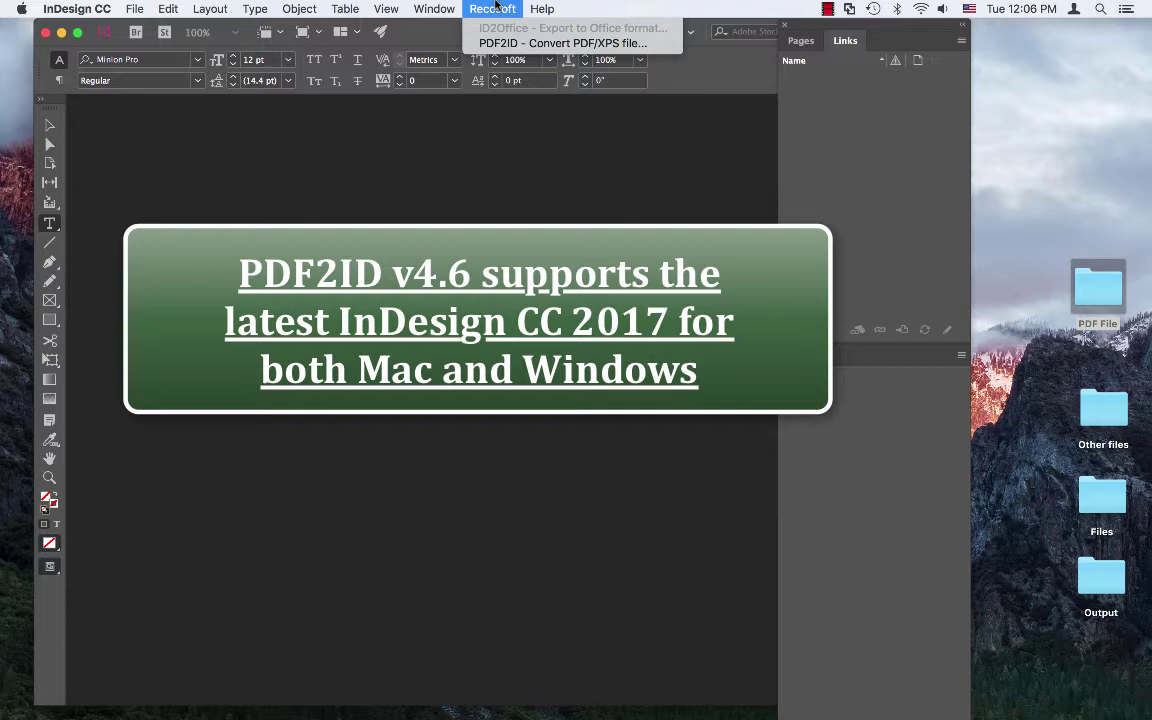
pyautogui.click(493, 8)
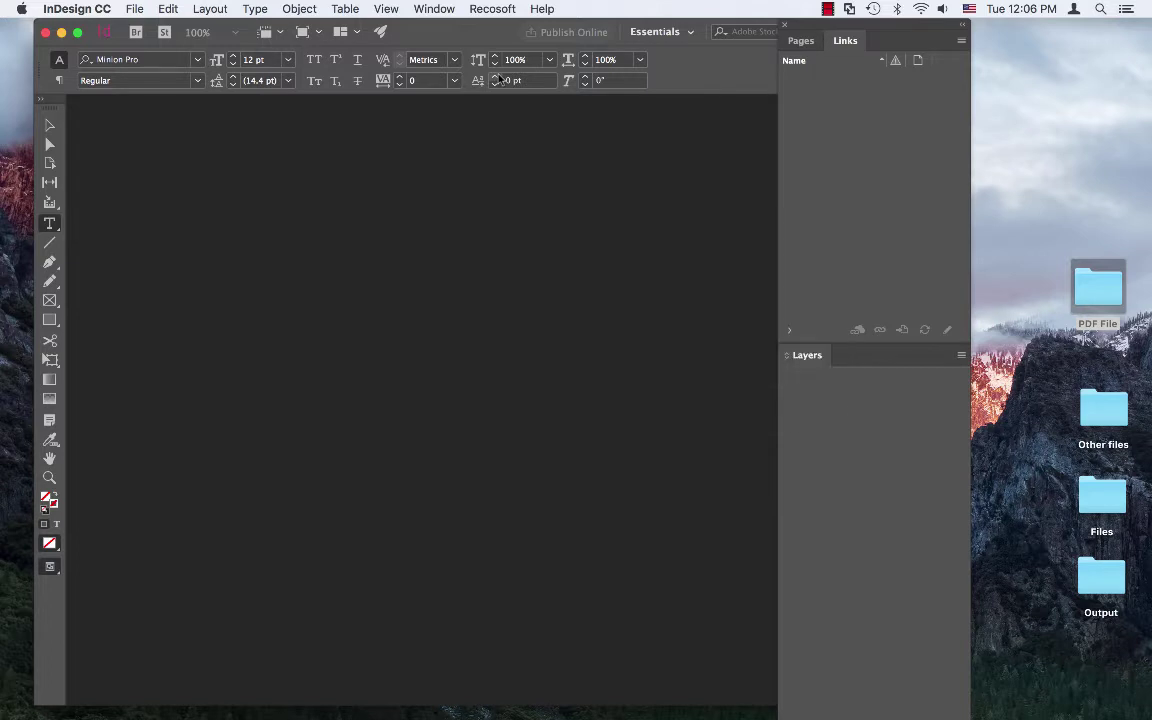
pyautogui.click(484, 7)
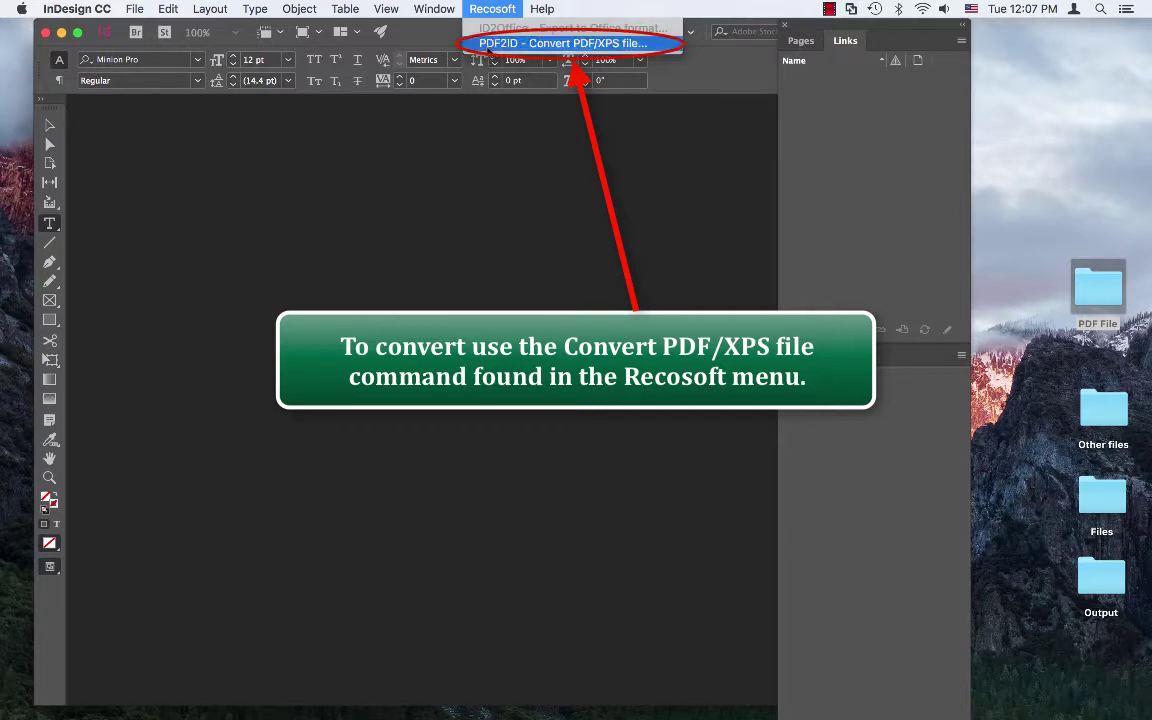
pyautogui.click(488, 45)
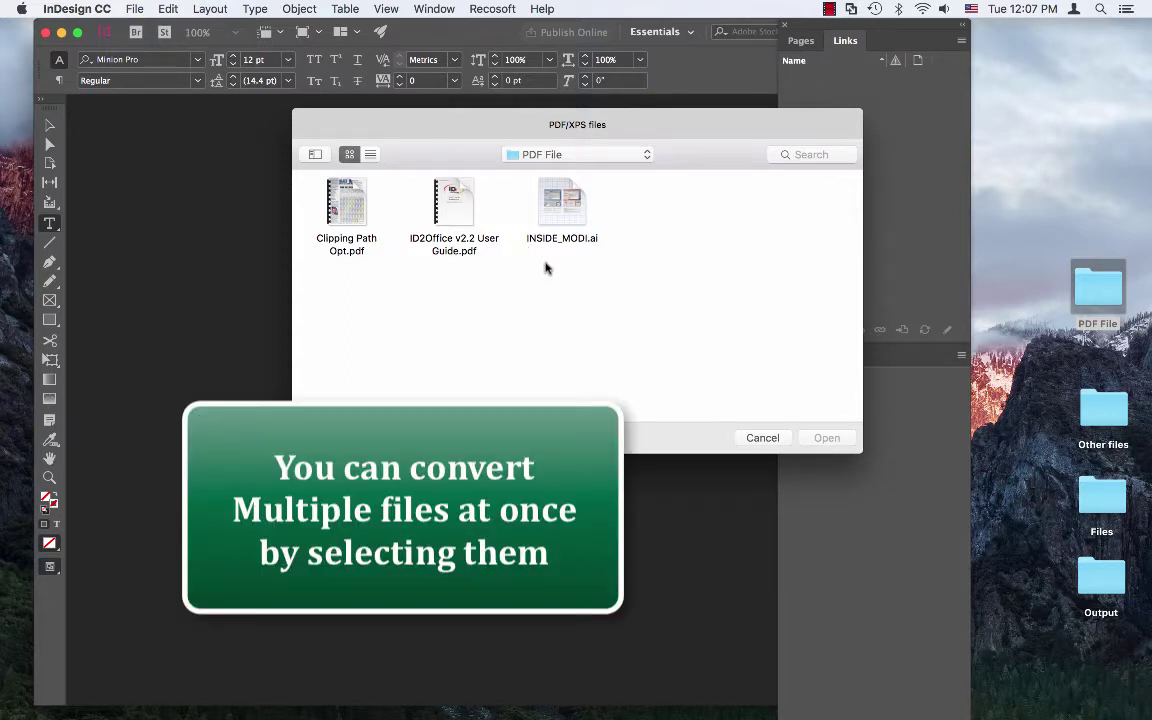
pyautogui.press('super+a')
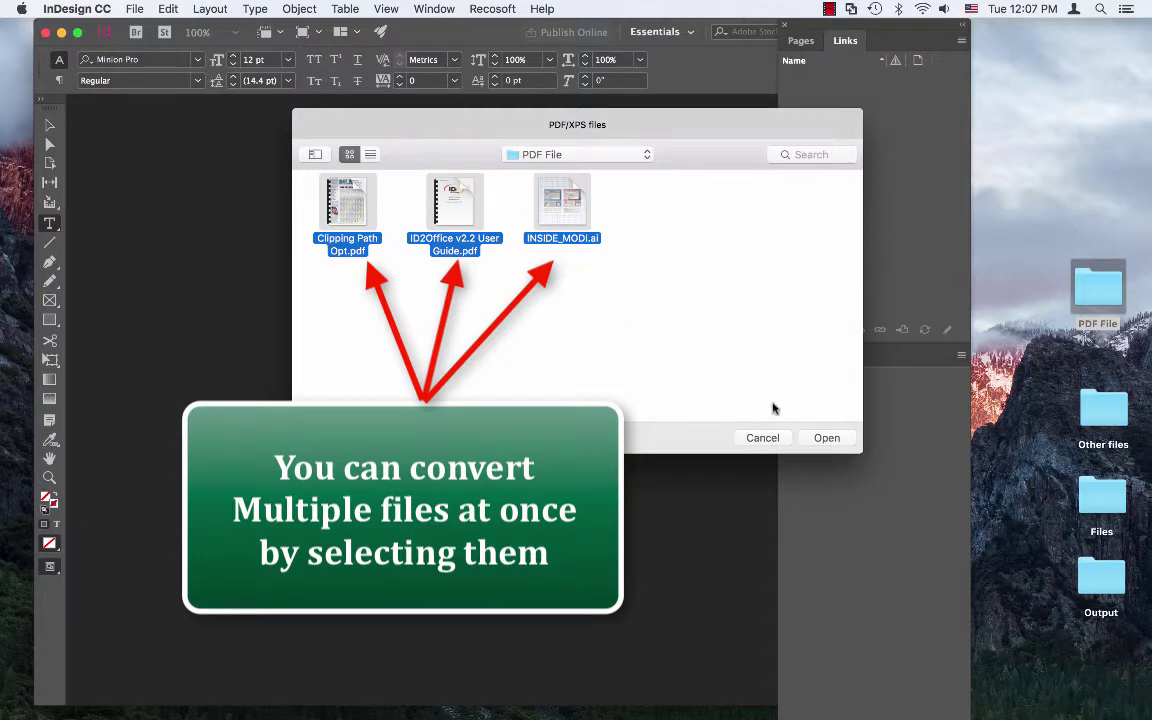
pyautogui.click(836, 439)
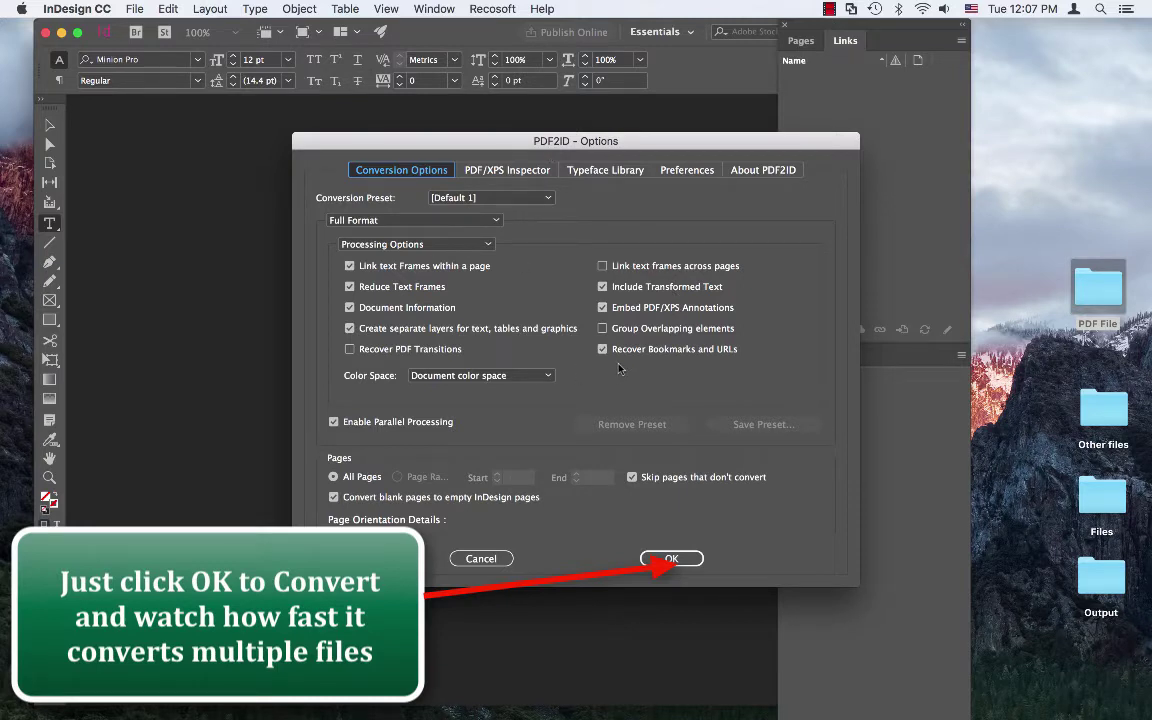
# Run the PDF2ID conversion with the Default options preset.
pyautogui.click(692, 553)
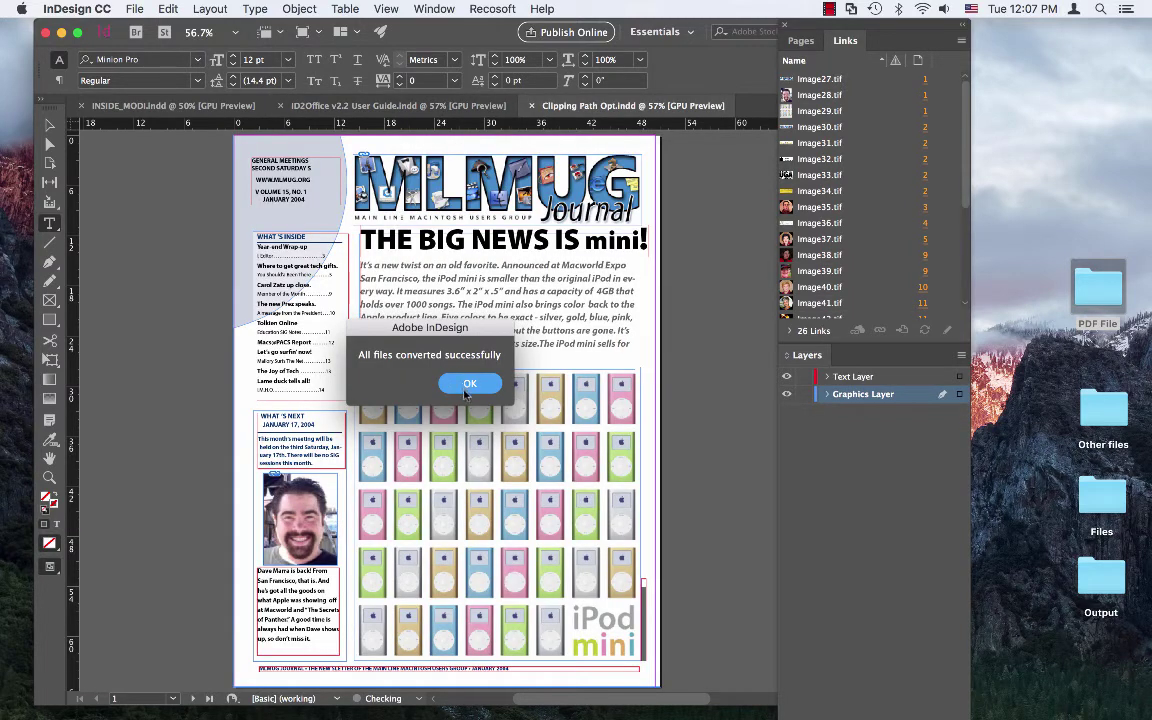
# Dismiss the success alert, then in INSIDE_MODI expand the Graphics Layer and select its first polygon.
pyautogui.click(467, 386)
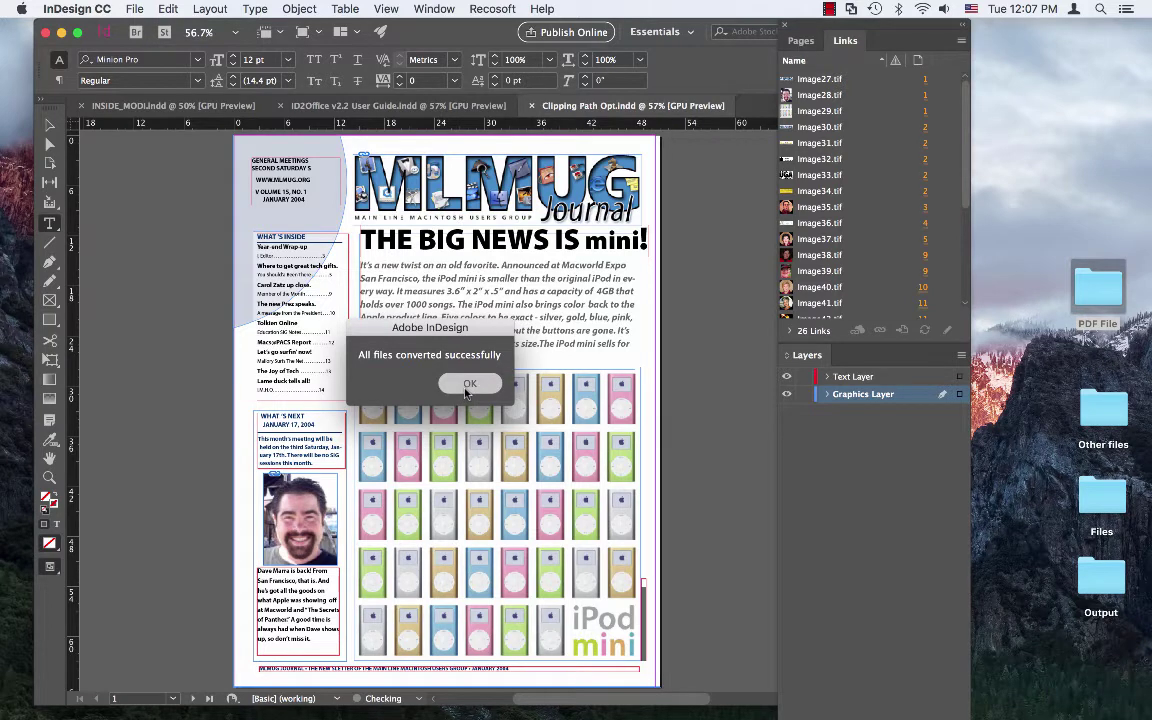
pyautogui.click(469, 385)
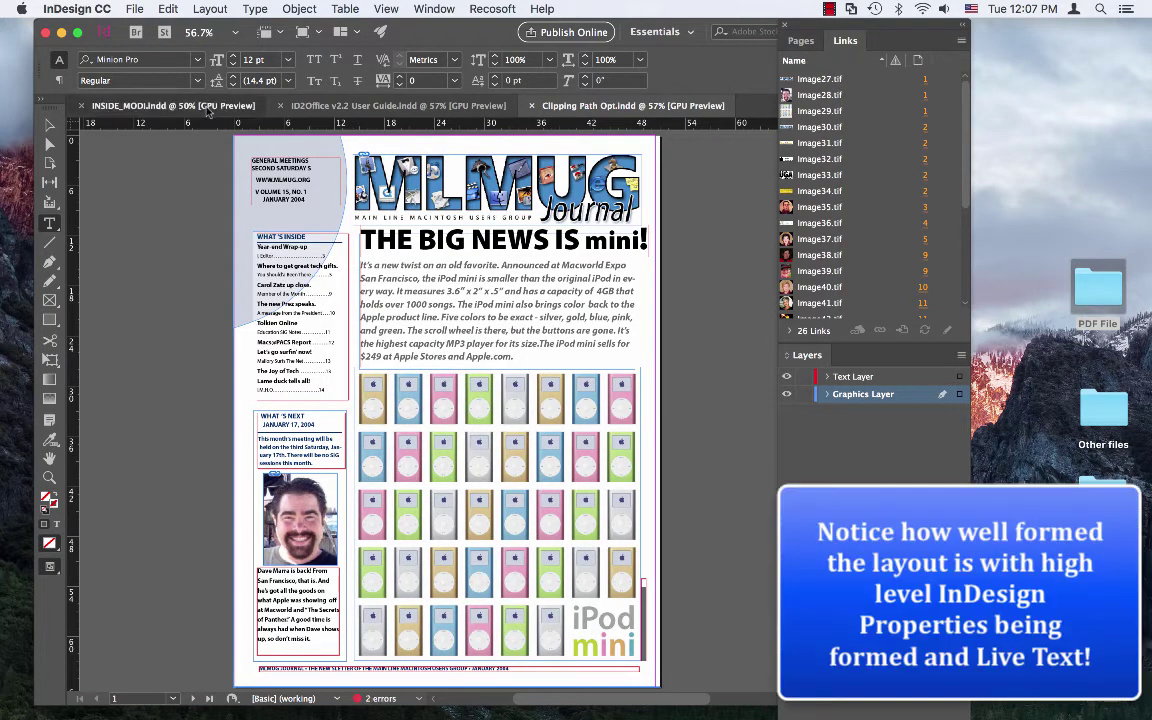
pyautogui.click(208, 108)
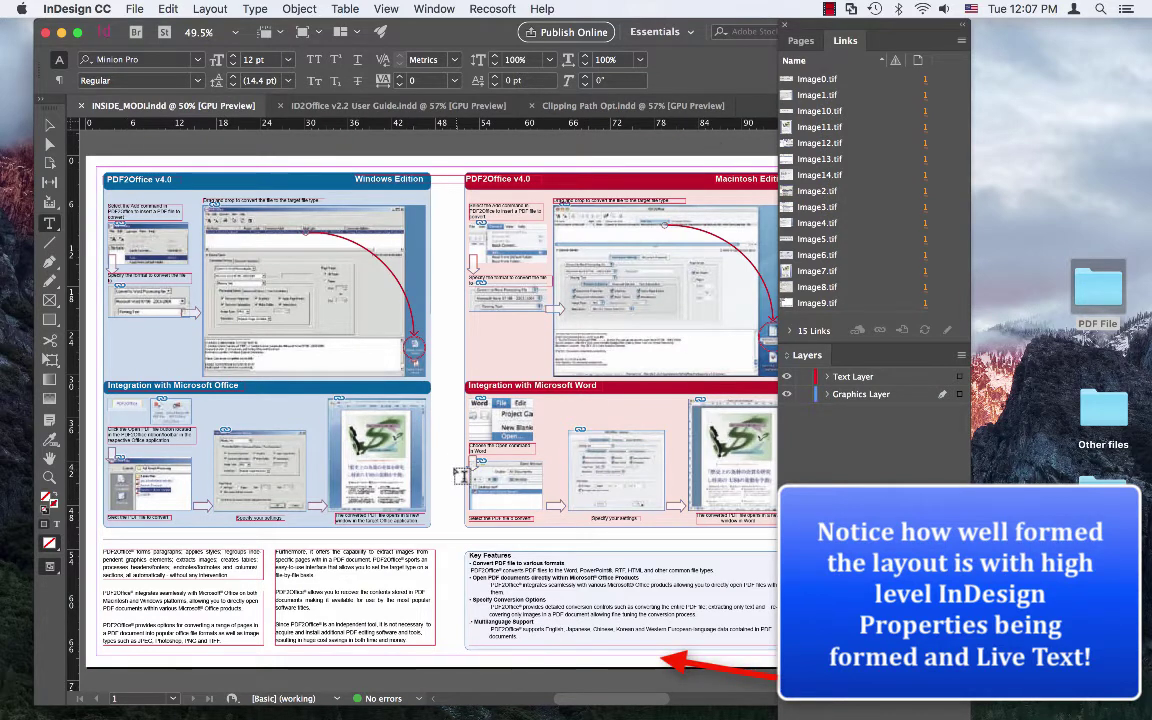
pyautogui.click(822, 377)
pyautogui.click(822, 377)
pyautogui.click(826, 394)
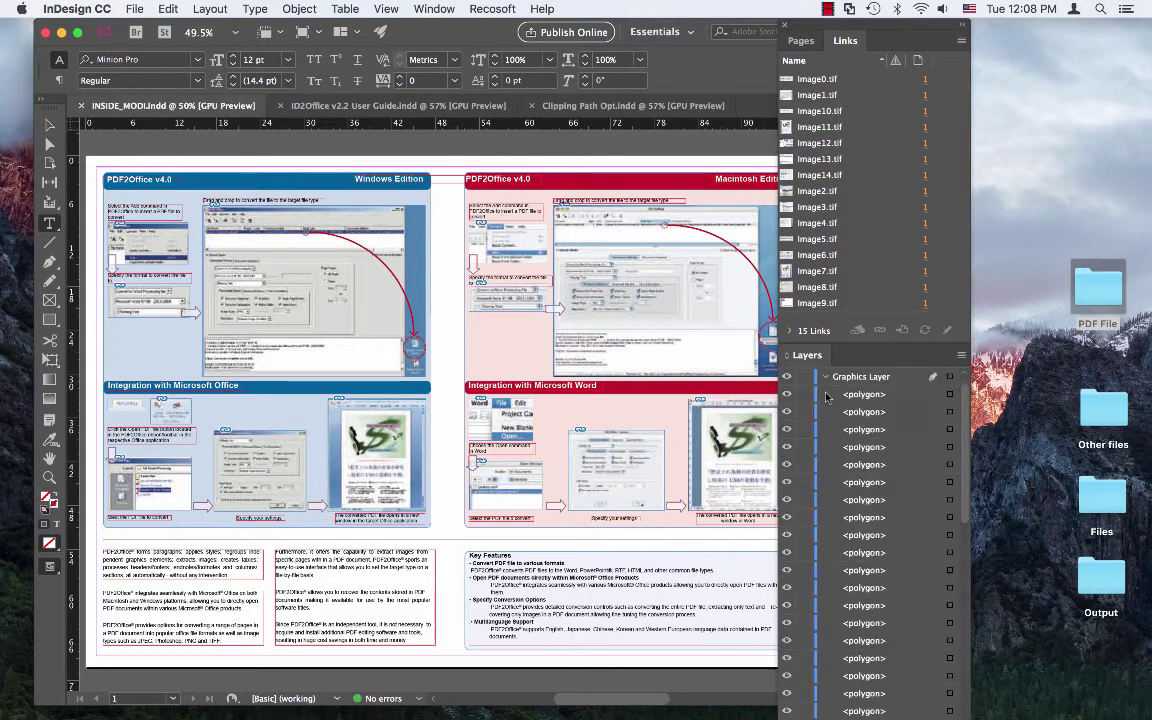
pyautogui.click(826, 396)
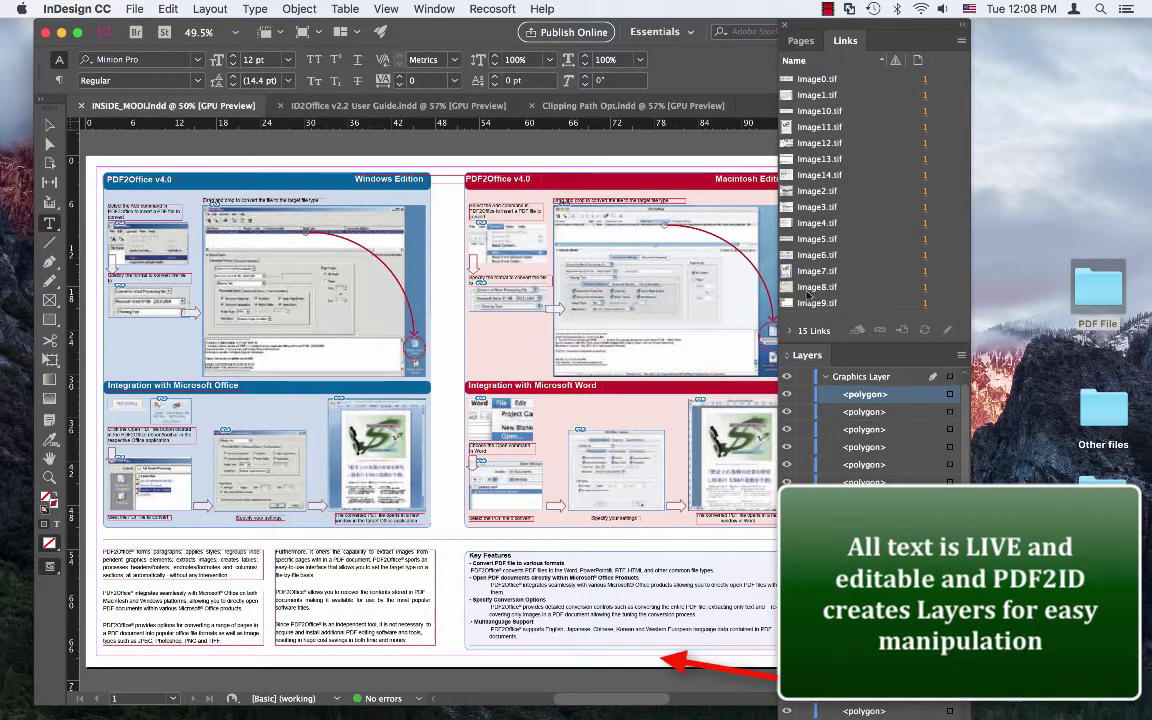
# Select text in both INSIDE_MODI columns with the Type tool to show it is live.
pyautogui.click(50, 224)
pyautogui.moveTo(216, 624); pyautogui.dragTo(372, 634)
pyautogui.click(436, 318)
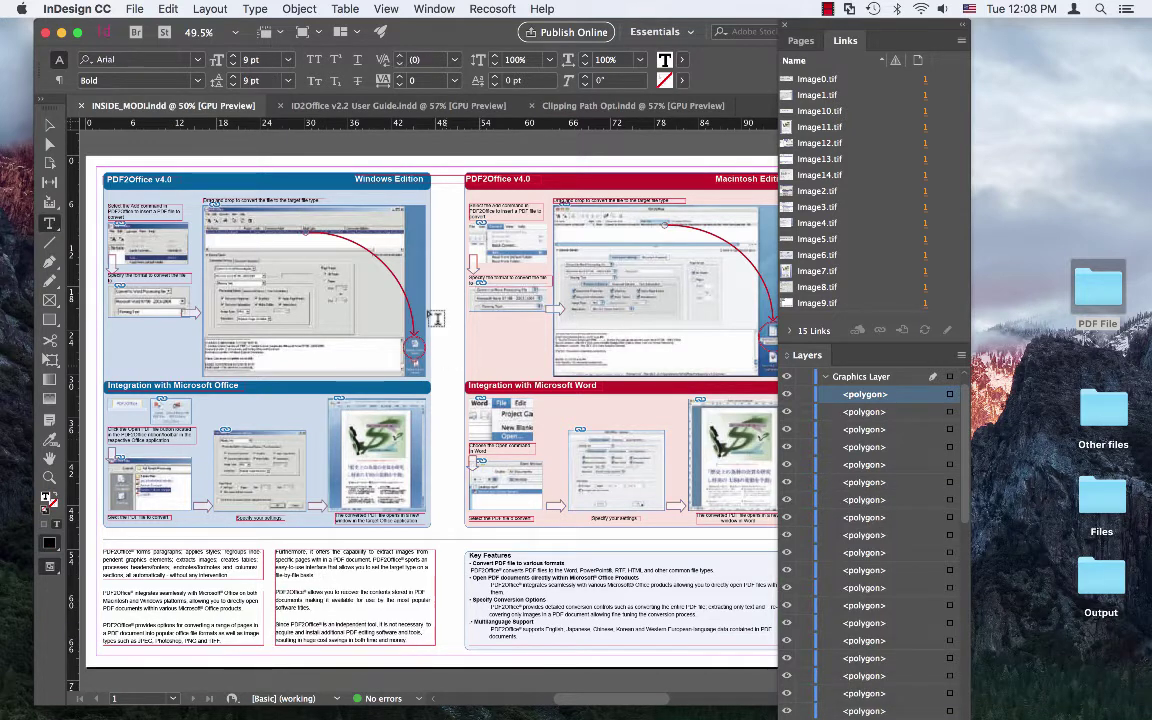
# Scroll through the ID2Office v2.2 User Guide pages and click into the editable page 9 table.
pyautogui.click(304, 101)
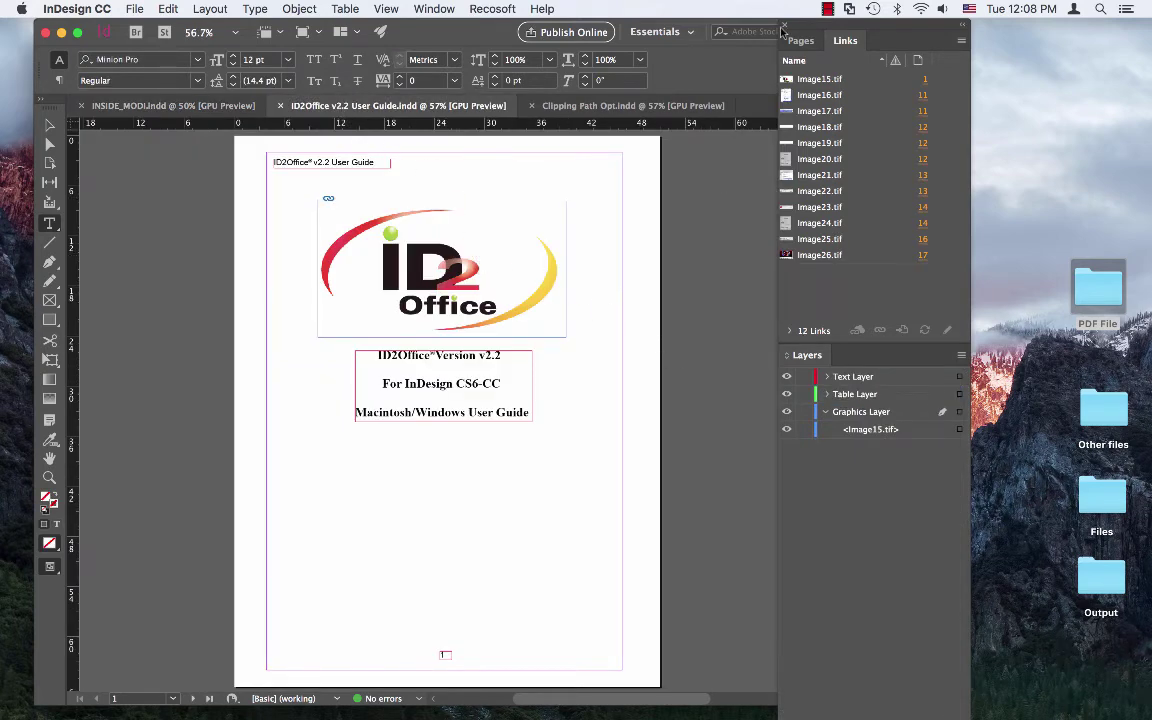
pyautogui.scroll(-10, 676, 180)
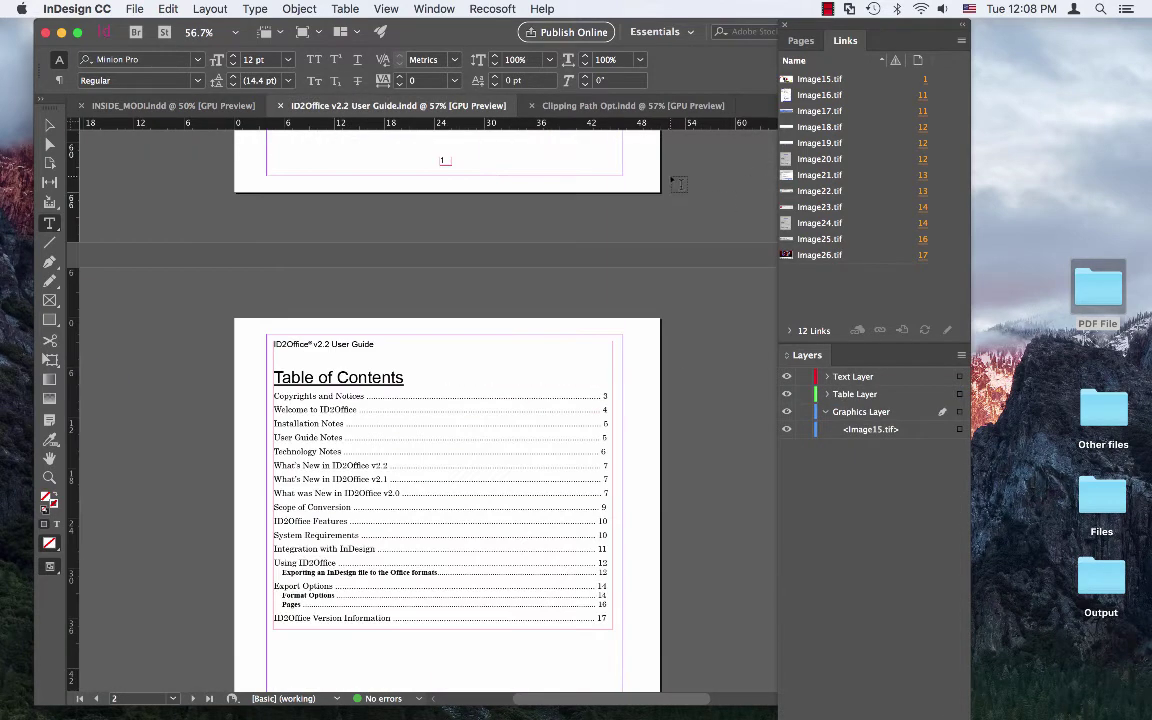
pyautogui.scroll(-10, 676, 180)
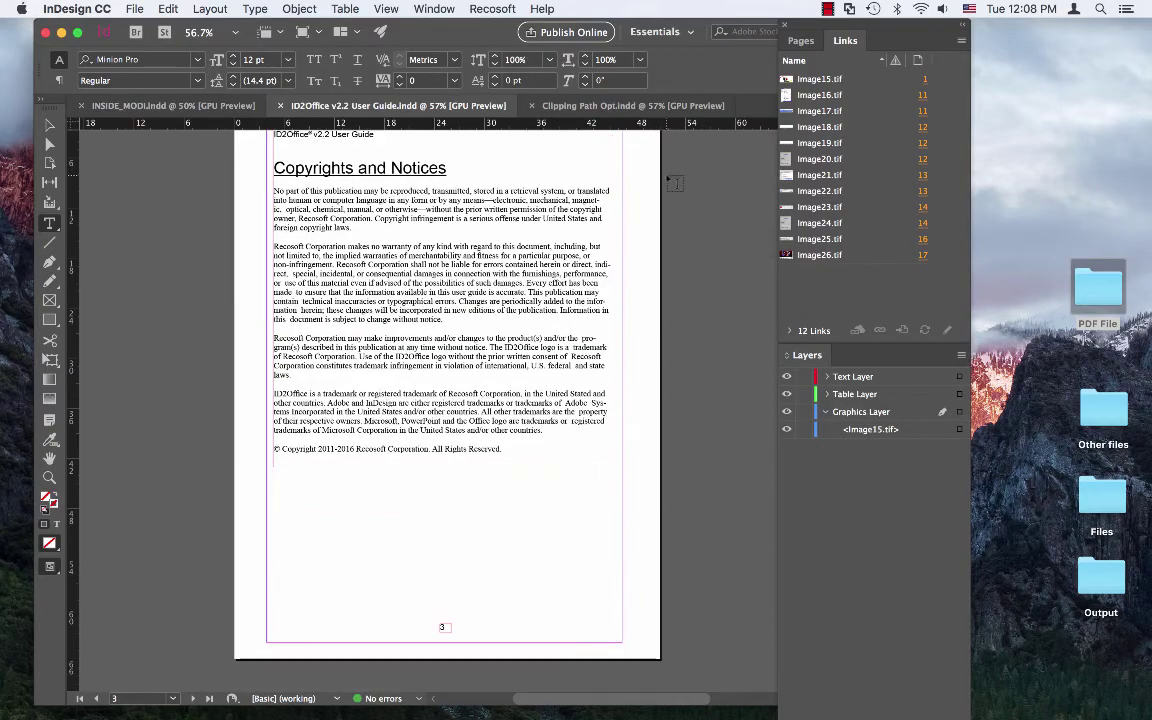
pyautogui.scroll(-4, 675, 183)
pyautogui.scroll(-4, 675, 183)
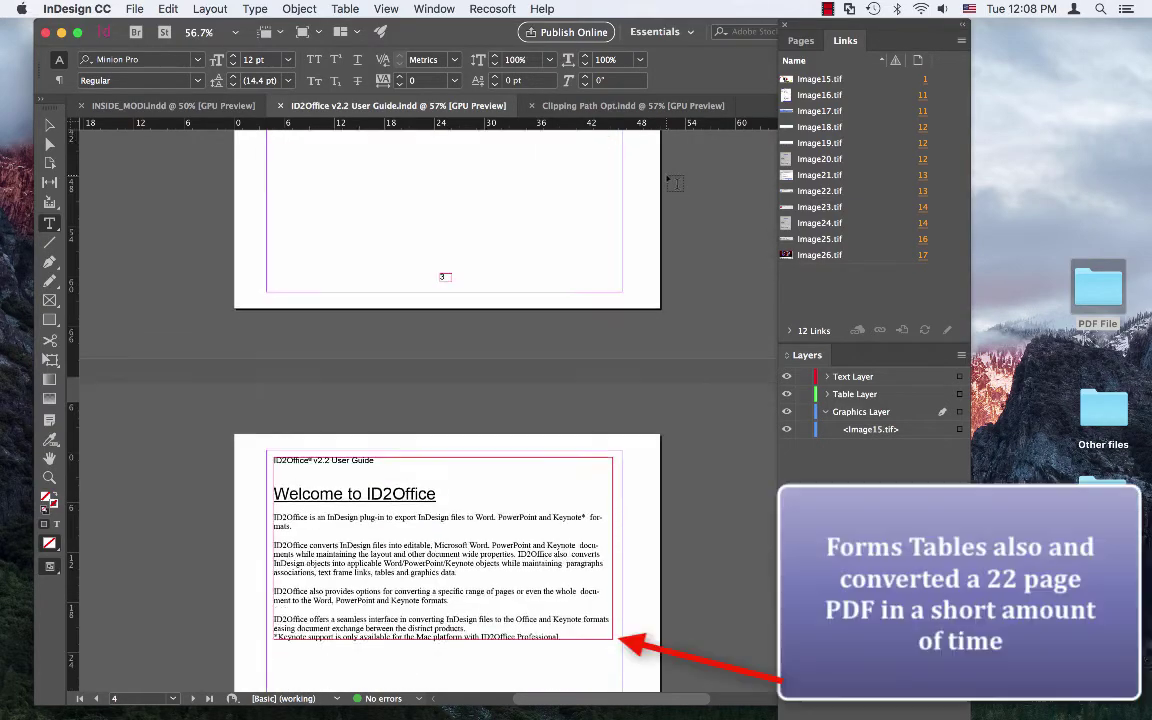
pyautogui.scroll(-4, 675, 183)
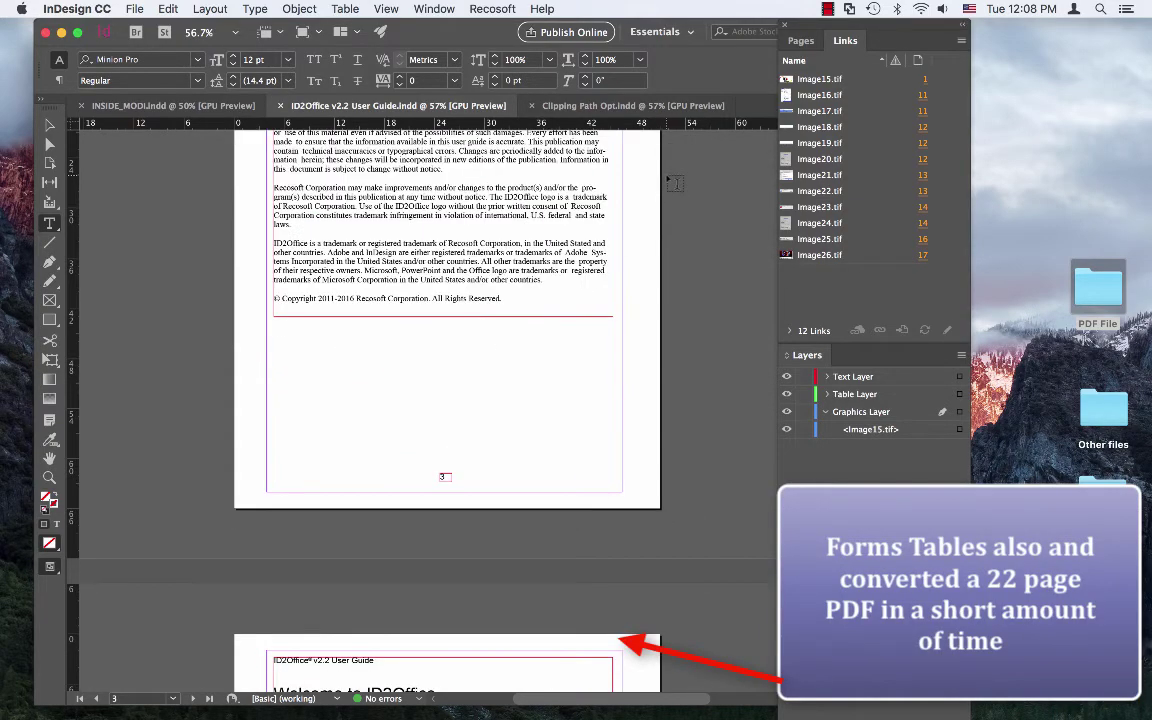
pyautogui.scroll(-16, 675, 183)
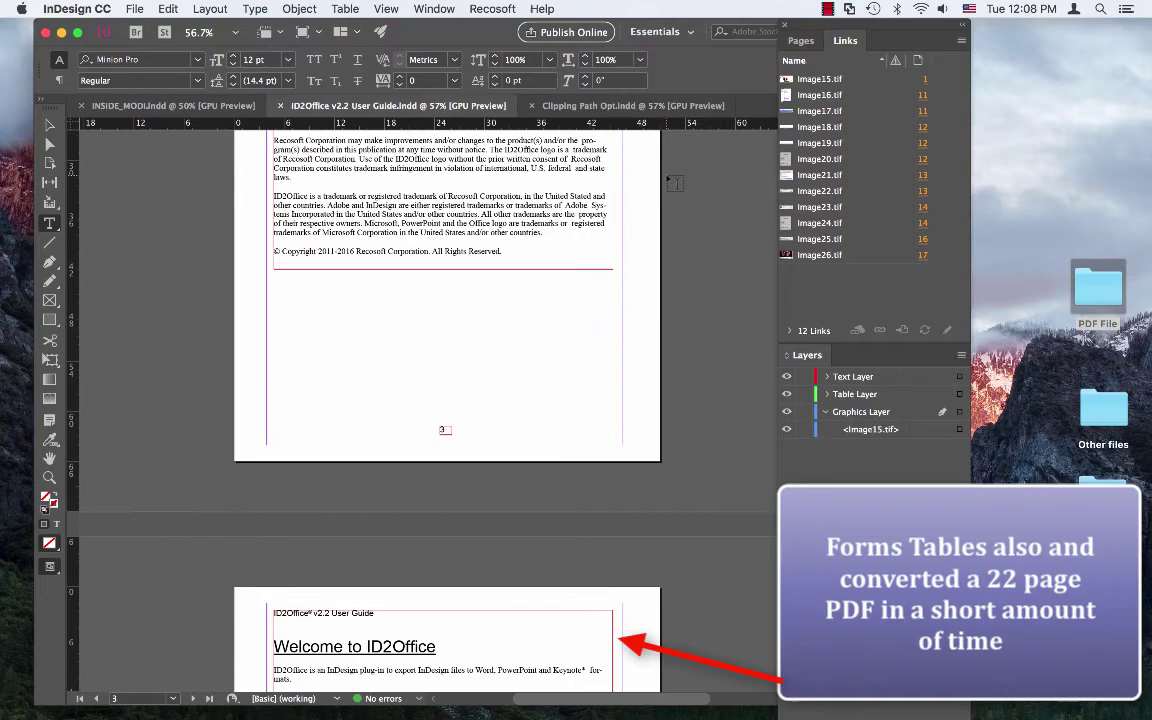
pyautogui.scroll(-20, 675, 183)
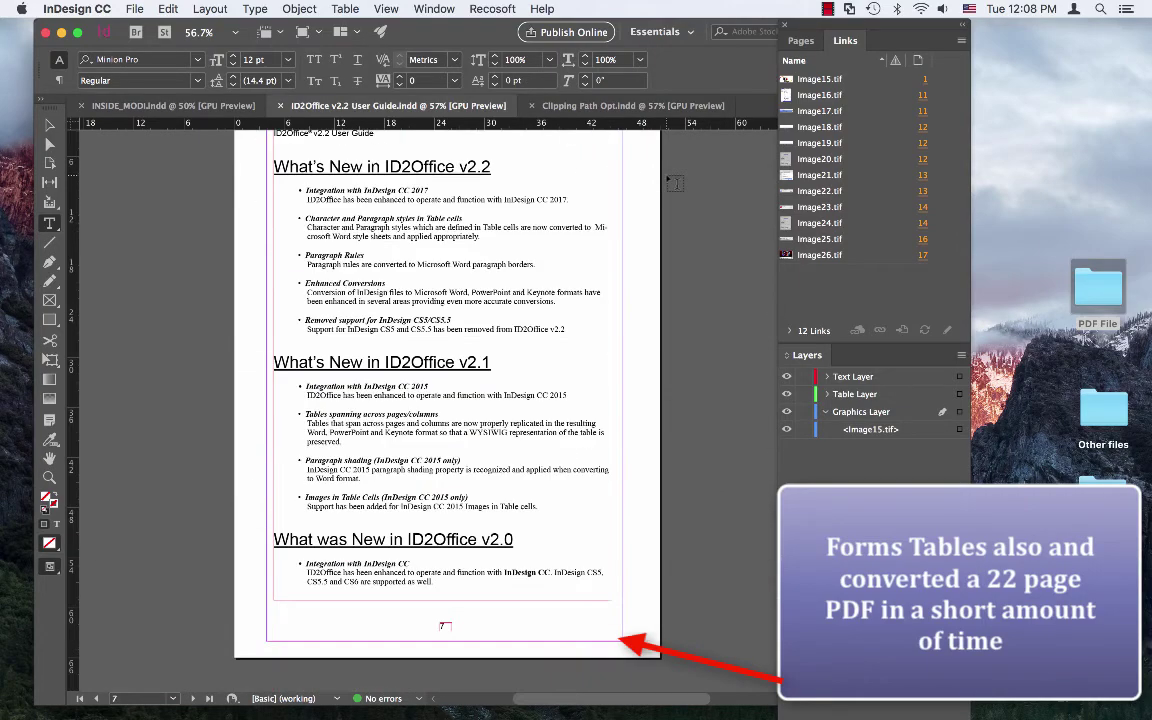
pyautogui.scroll(-6, 675, 183)
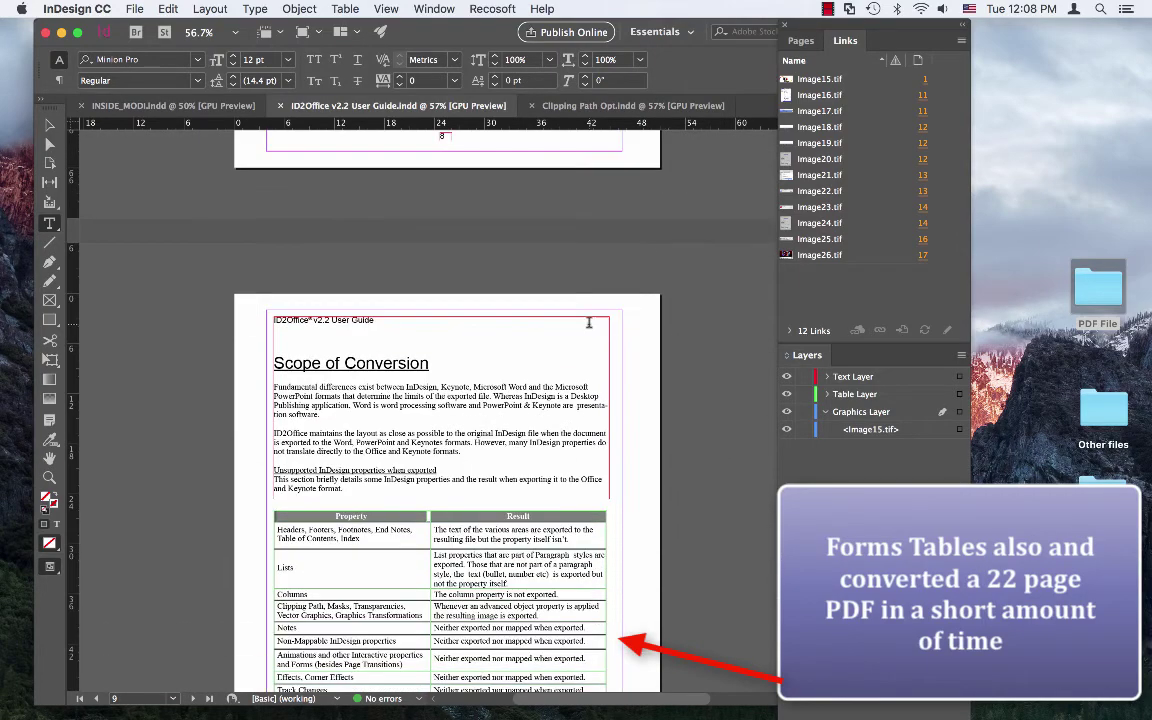
pyautogui.click(414, 341)
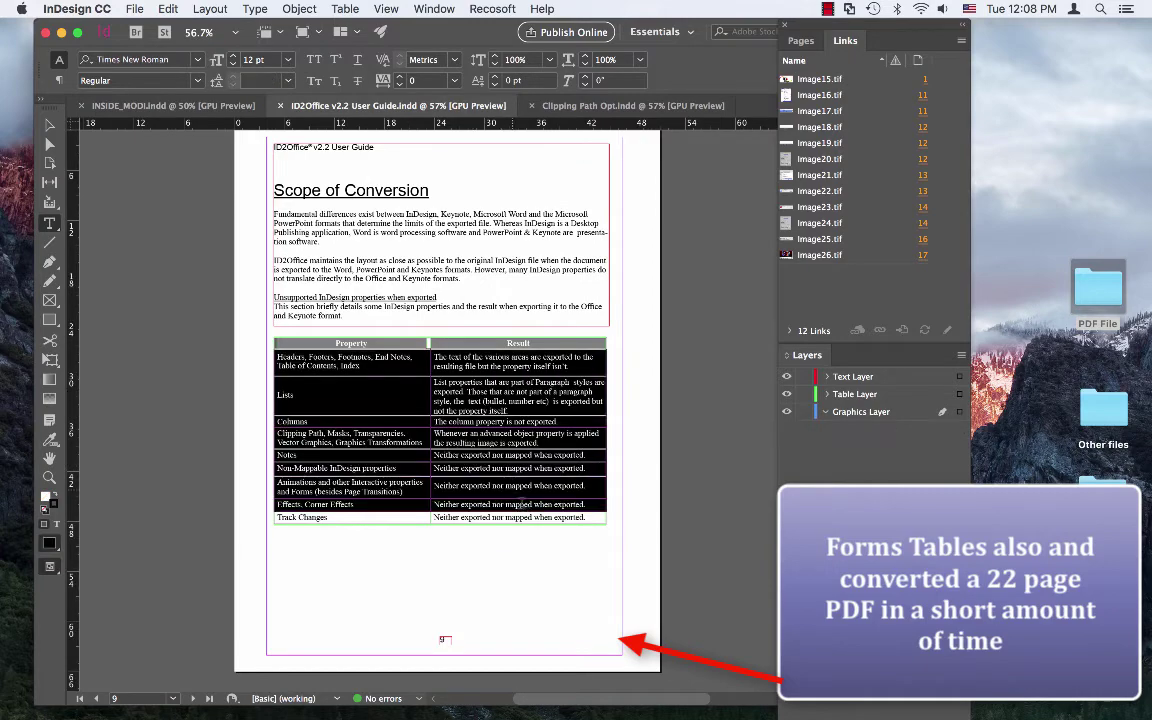
pyautogui.scroll(10, 492, 265)
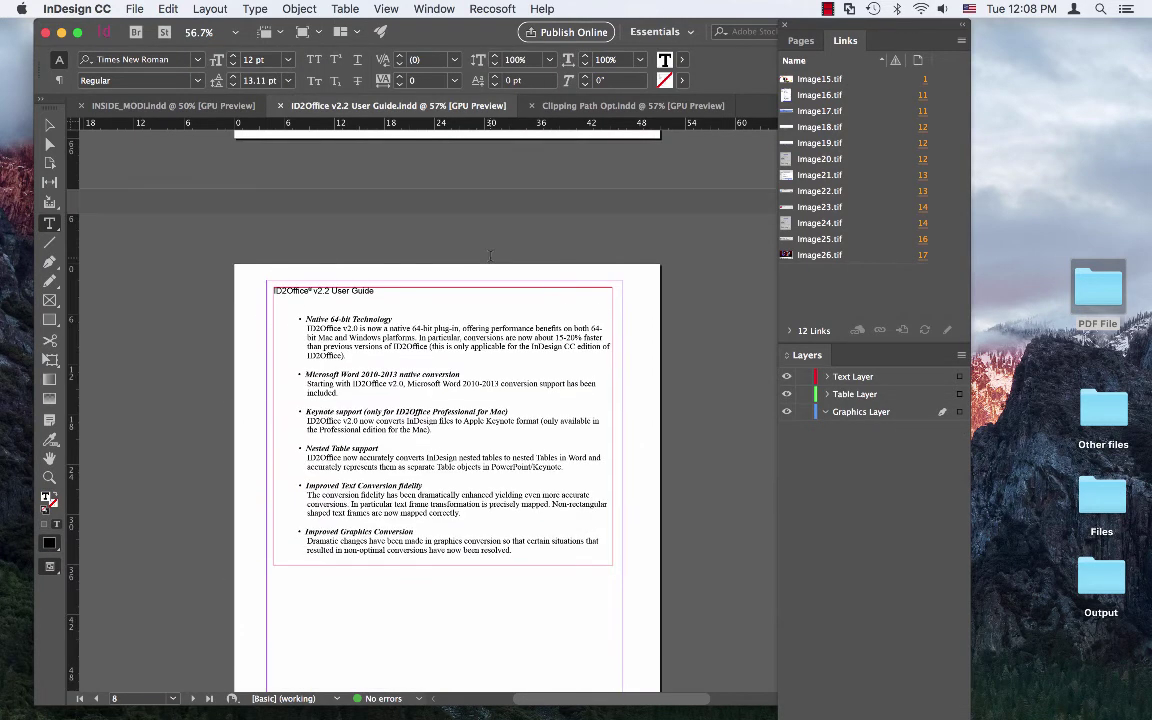
# In Clipping Path Opt, select the whole body-text paragraph to show it is editable.
pyautogui.click(576, 106)
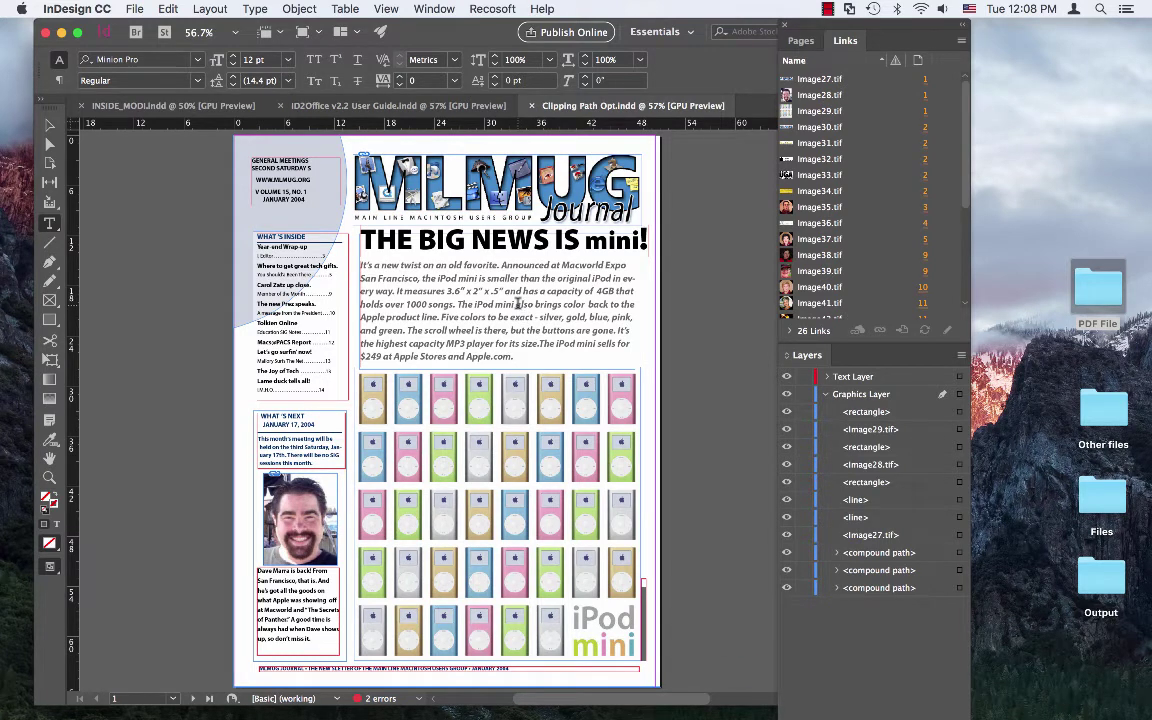
pyautogui.click(518, 303)
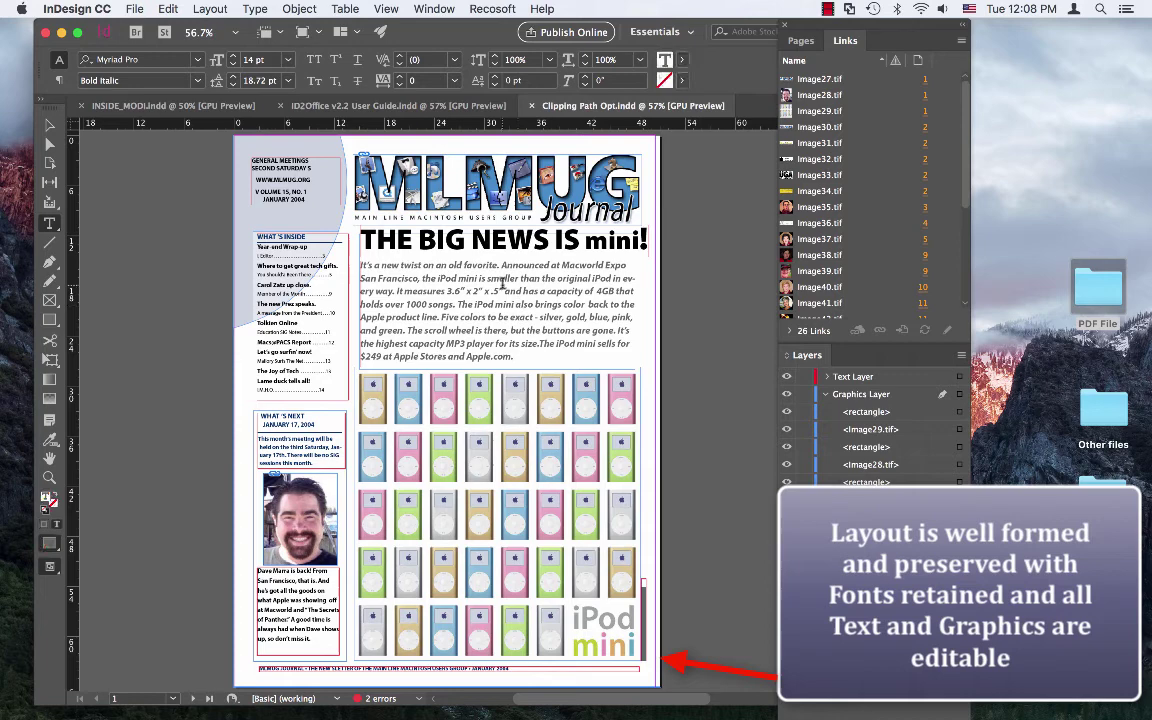
pyautogui.press('super+a')
pyautogui.scroll(1, 399, 303)
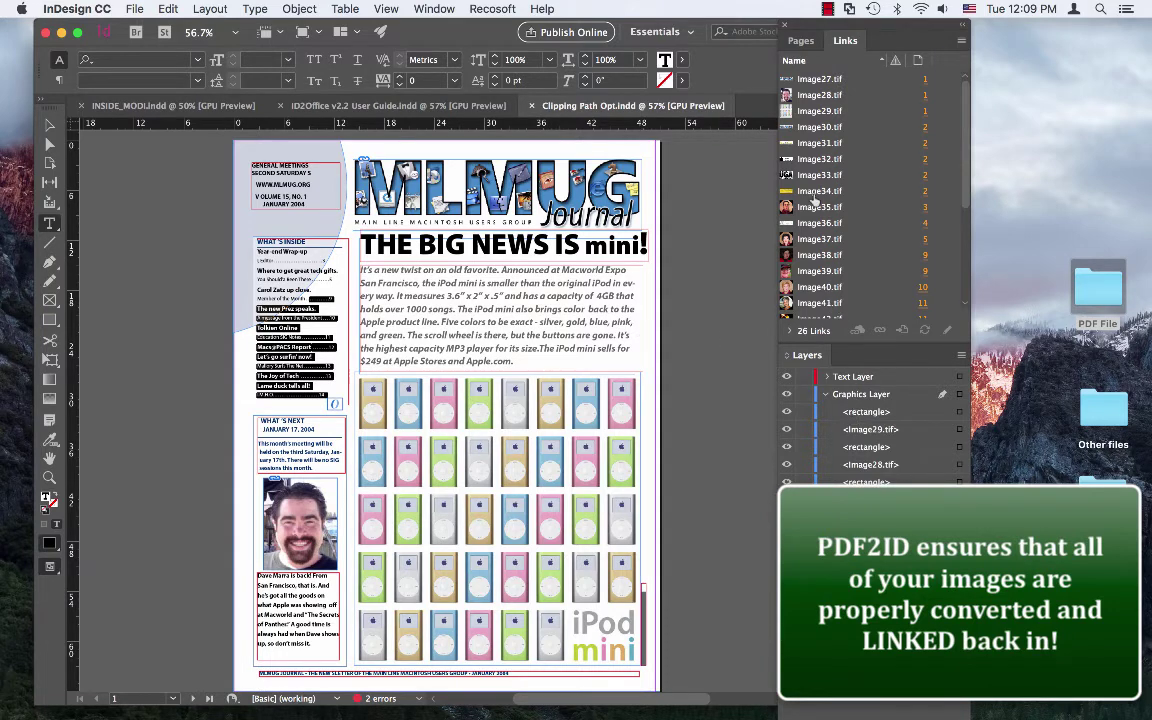
# Reveal the linked Image36.tif from the Links panel in Finder.
pyautogui.click(836, 225)
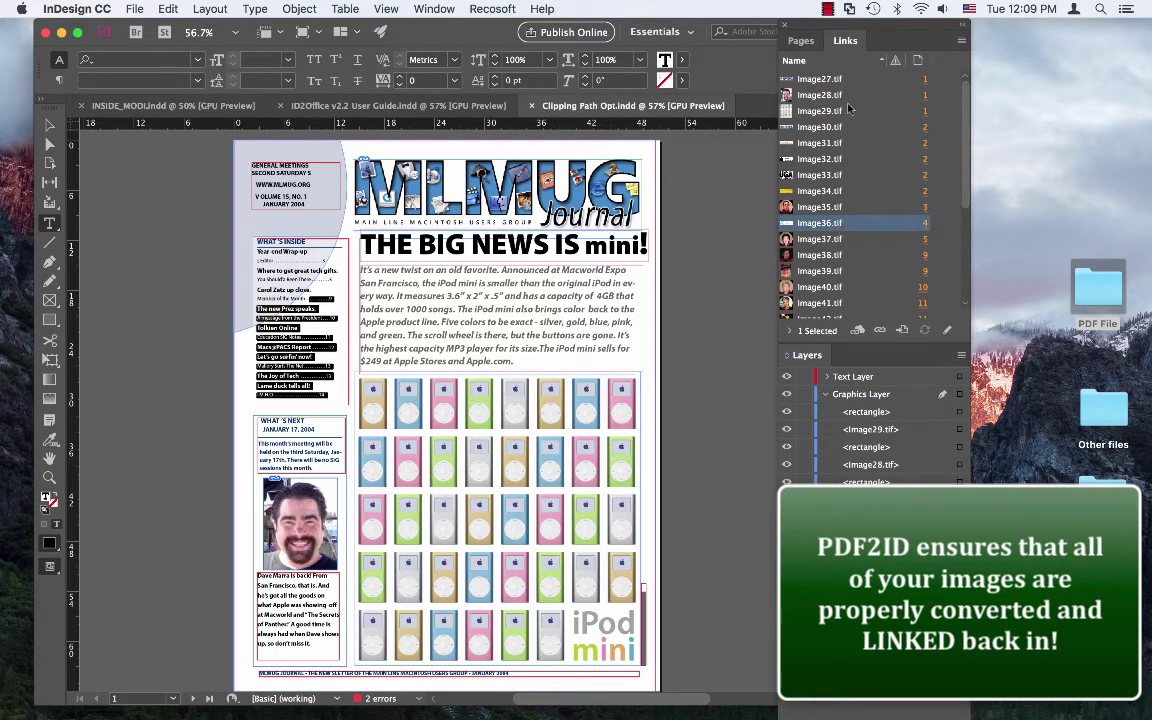
pyautogui.click(790, 328)
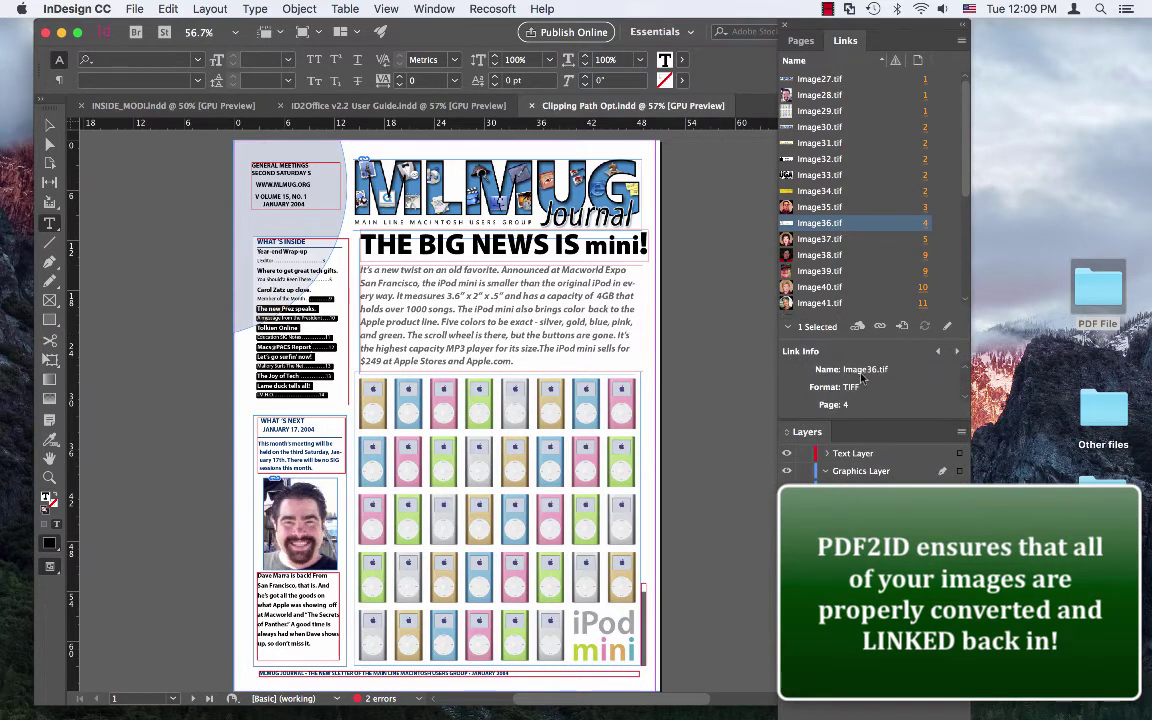
pyautogui.rightClick(845, 228)
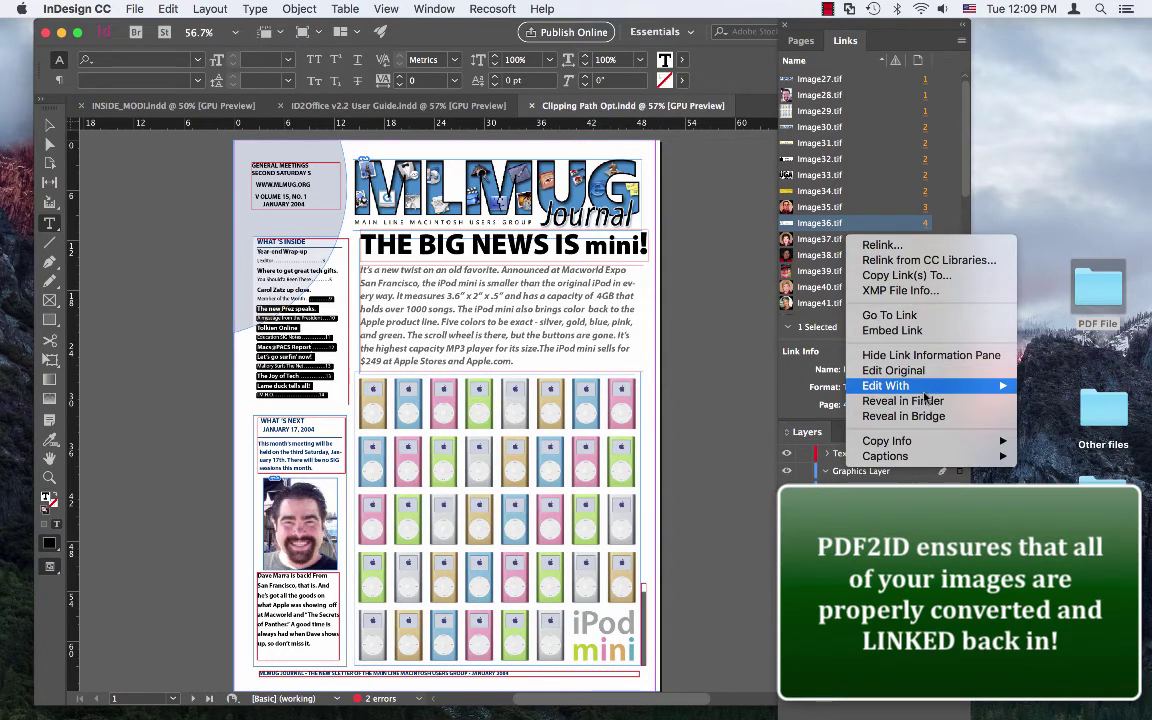
pyautogui.click(926, 405)
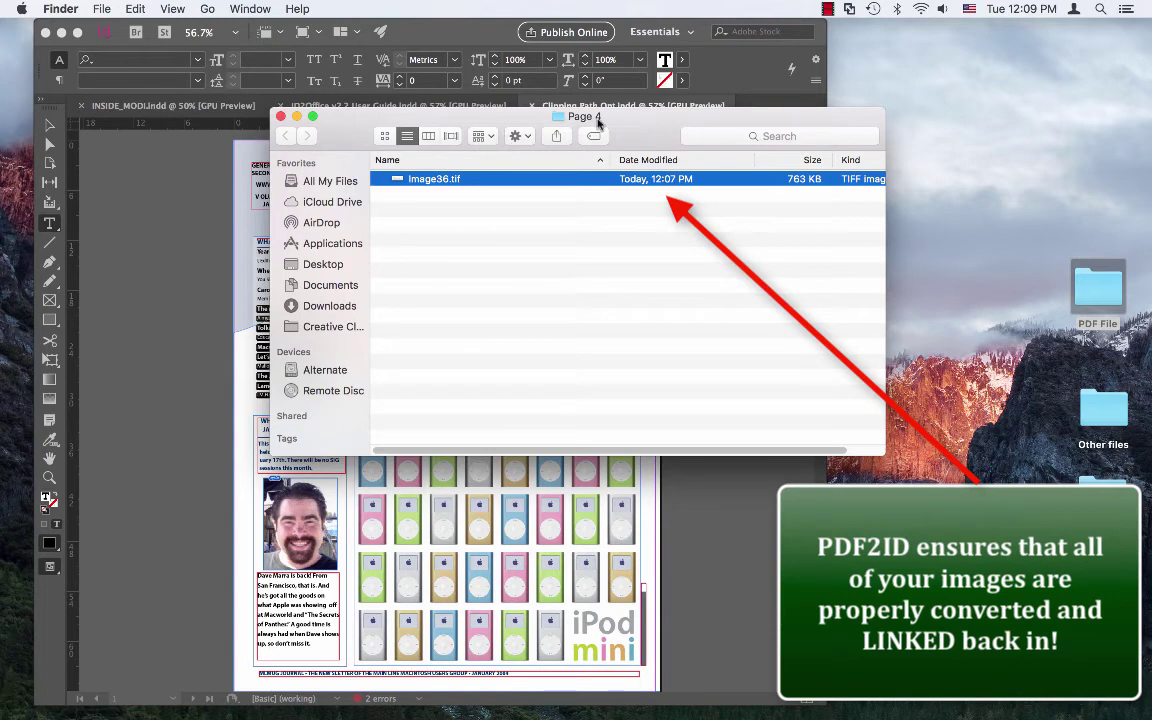
# Go up to the PDF2ID Conversion folder and expand the Clipping Path Opt folder.
pyautogui.keyDown('super'); pyautogui.click(565, 116); pyautogui.keyUp('super')
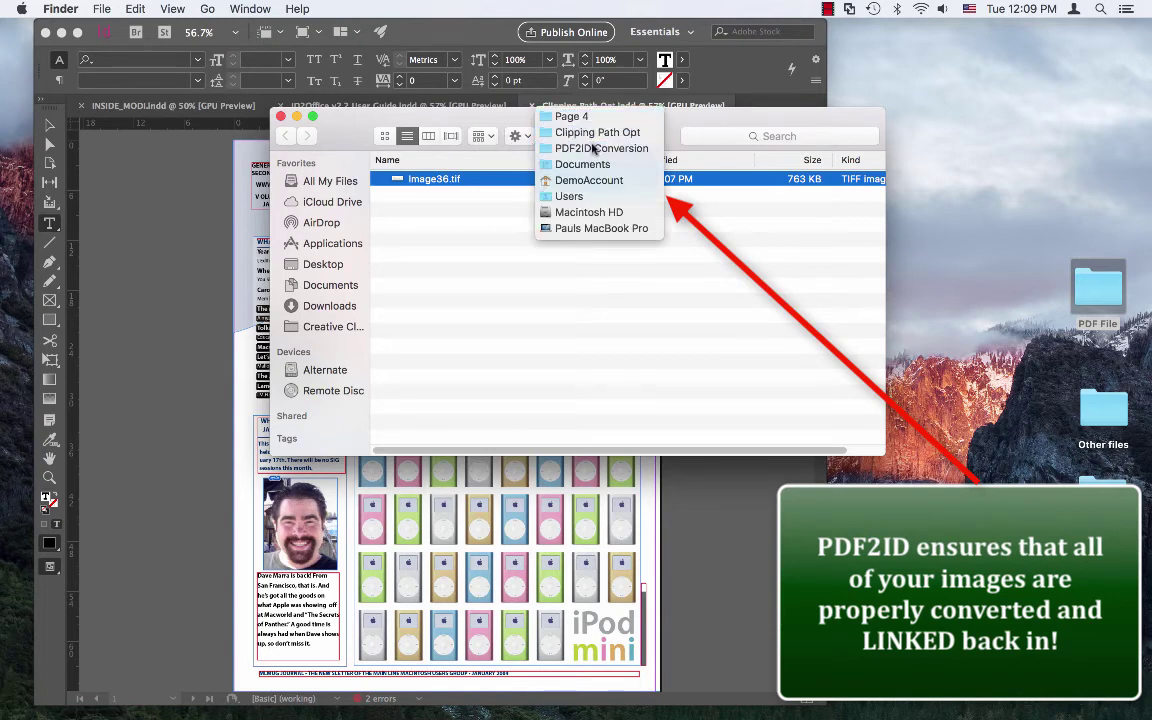
pyautogui.click(594, 148)
pyautogui.click(450, 181)
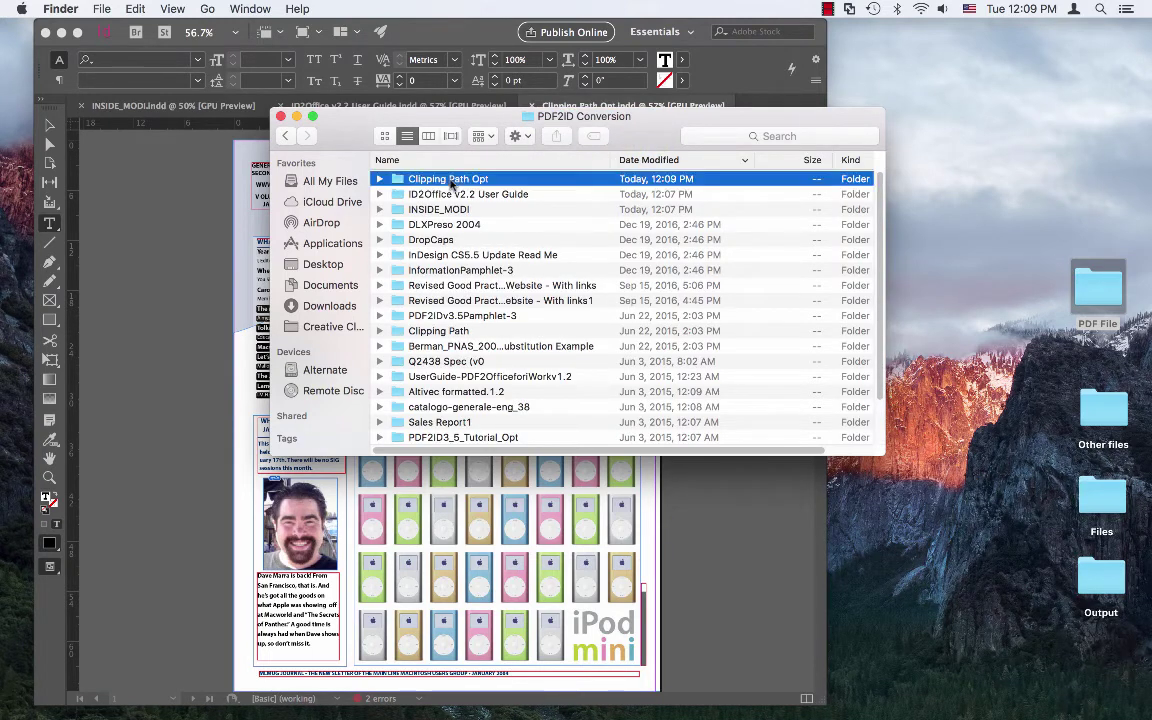
pyautogui.click(381, 179)
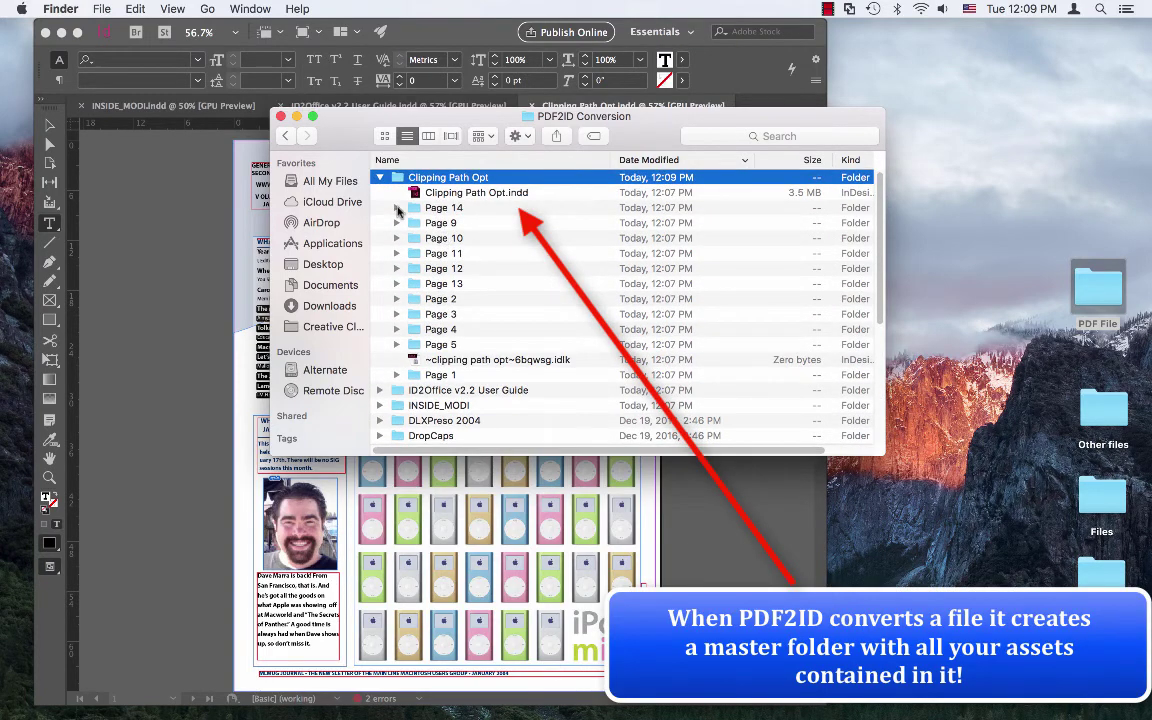
pyautogui.click(397, 208)
pyautogui.click(397, 208)
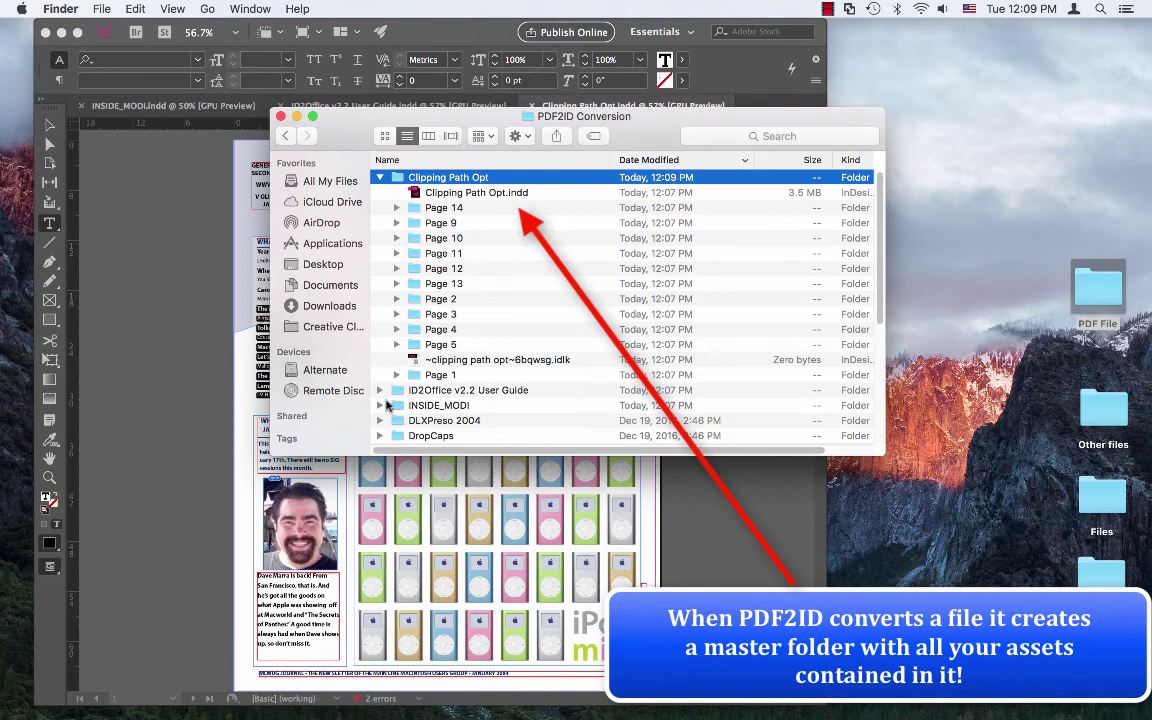
# Expand the ID2Office v2.2 User Guide and INSIDE_MODI output folders.
pyautogui.click(380, 390)
pyautogui.scroll(-5, 470, 330)
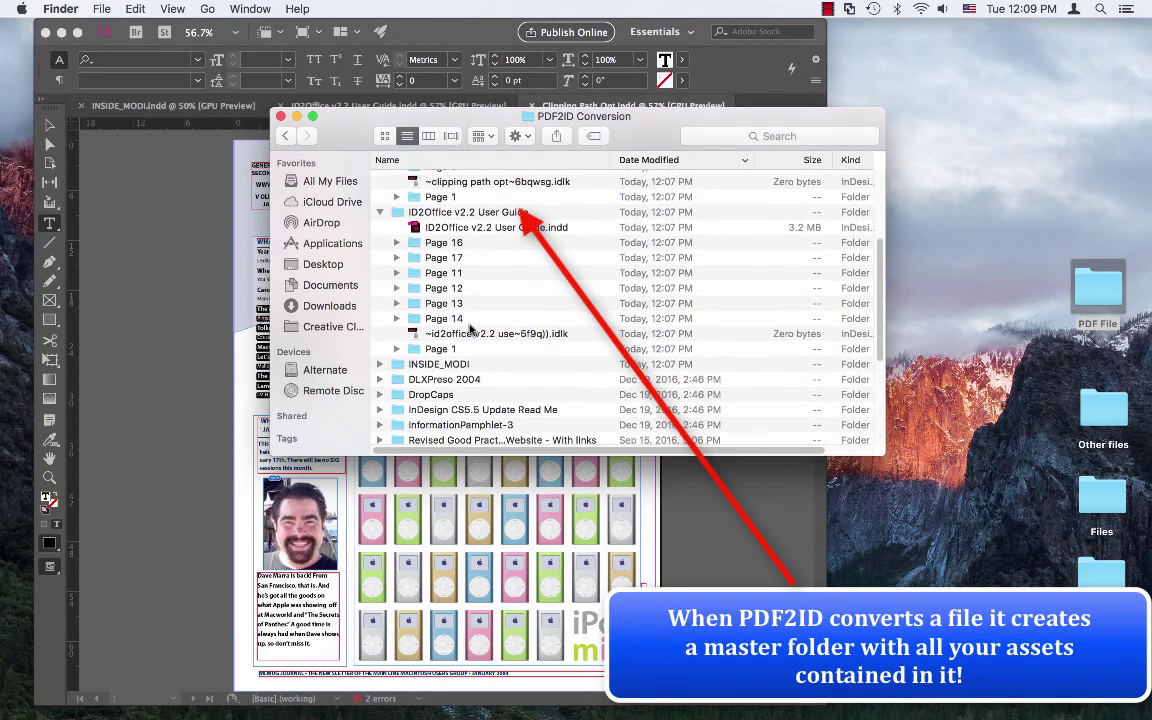
pyautogui.click(380, 364)
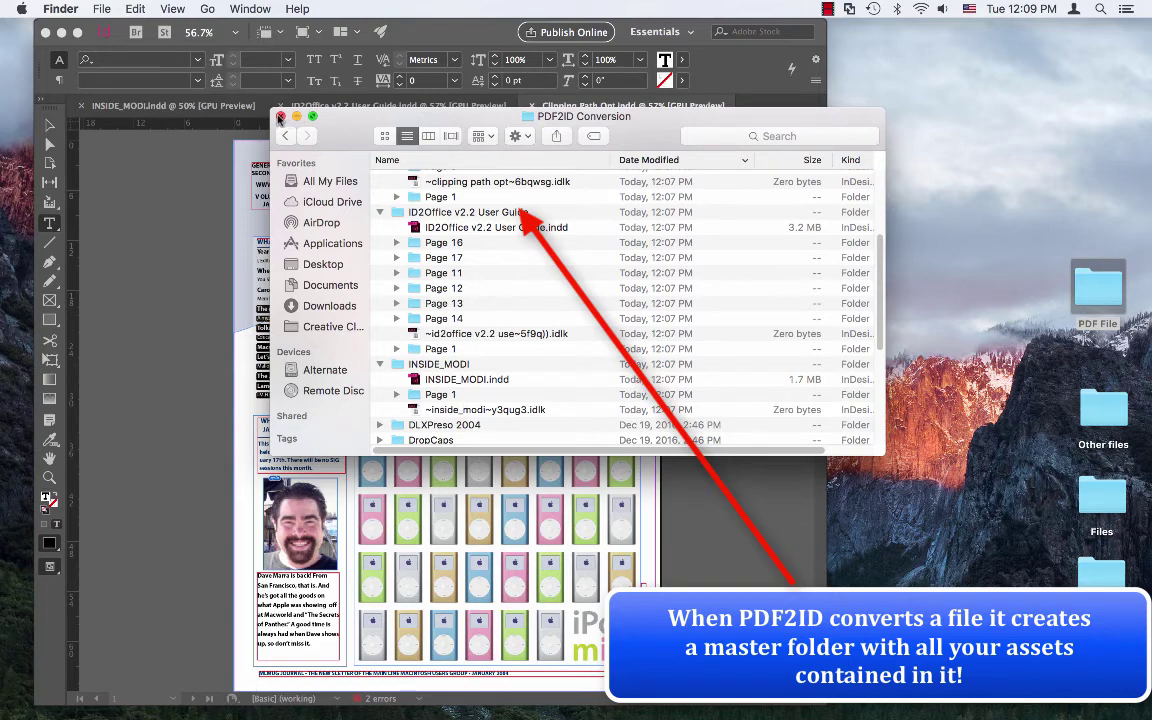
# Close the Finder window and bring the Clipping Path Opt document back to the front.
pyautogui.click(280, 117)
pyautogui.click(270, 129)
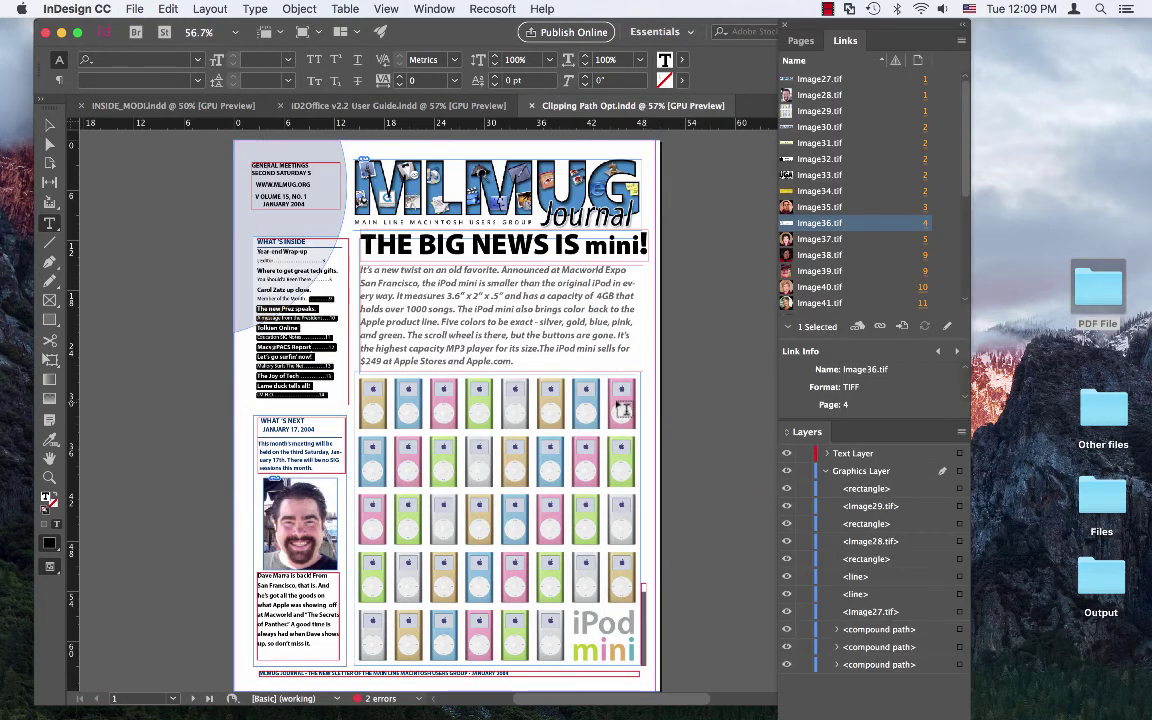